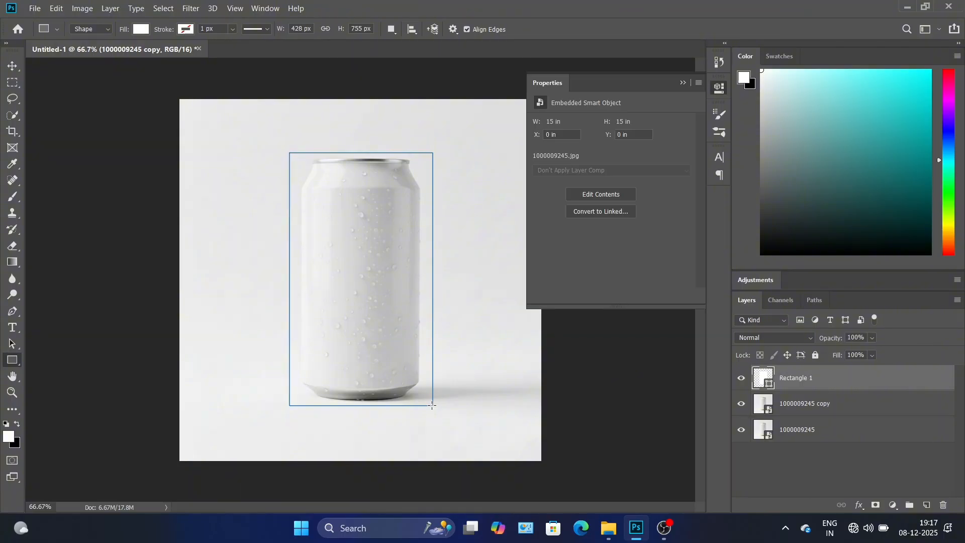
Fill the rectangle over the can with dark gray and convert its layer to a smart object.
{"action": "left_click", "coordinate": [140, 29]}
{"action": "left_click", "coordinate": [136, 130]}
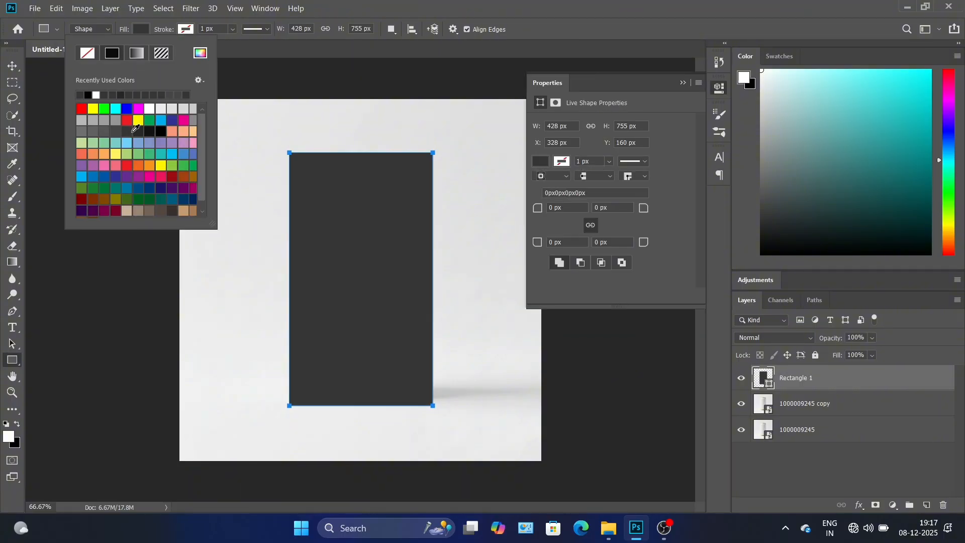
{"action": "left_click", "coordinate": [822, 374]}
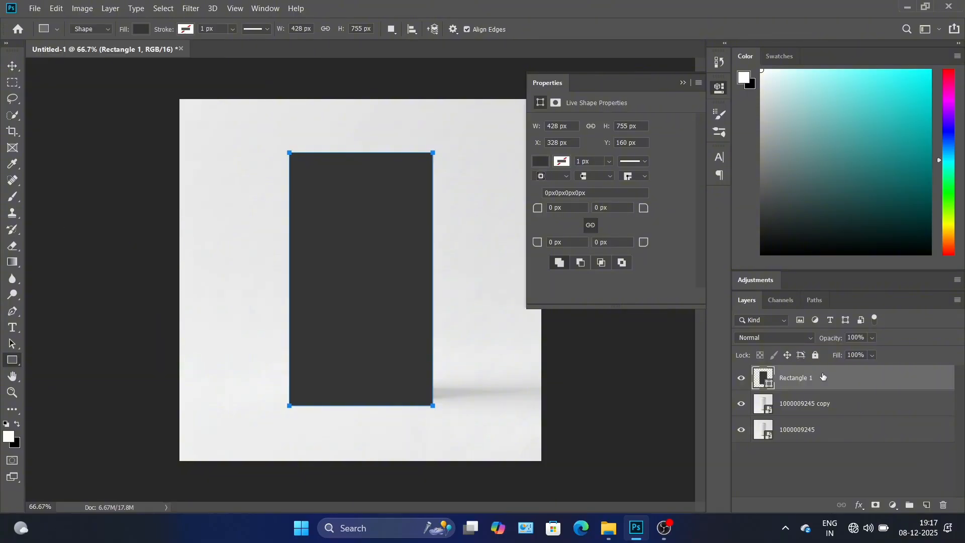
{"action": "right_click", "coordinate": [823, 374]}
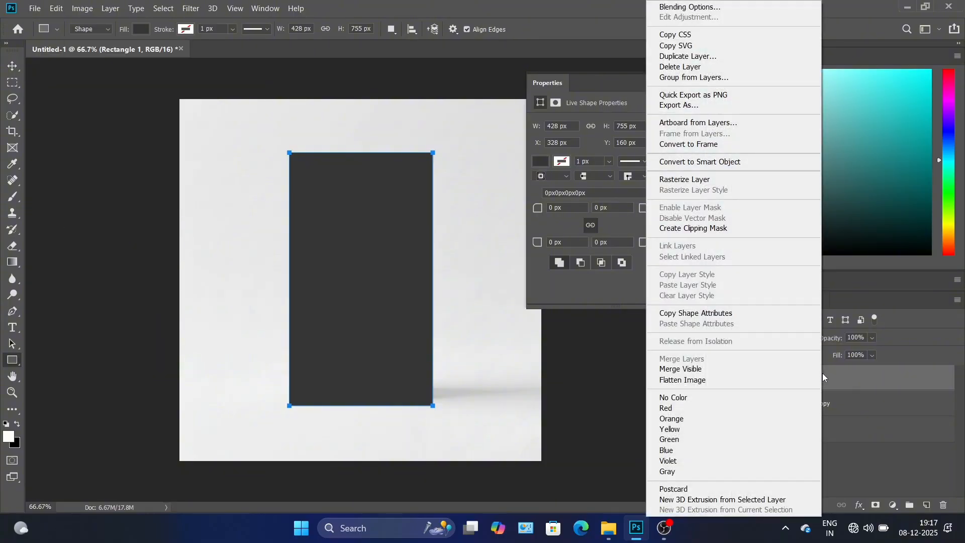
{"action": "left_click", "coordinate": [689, 161]}
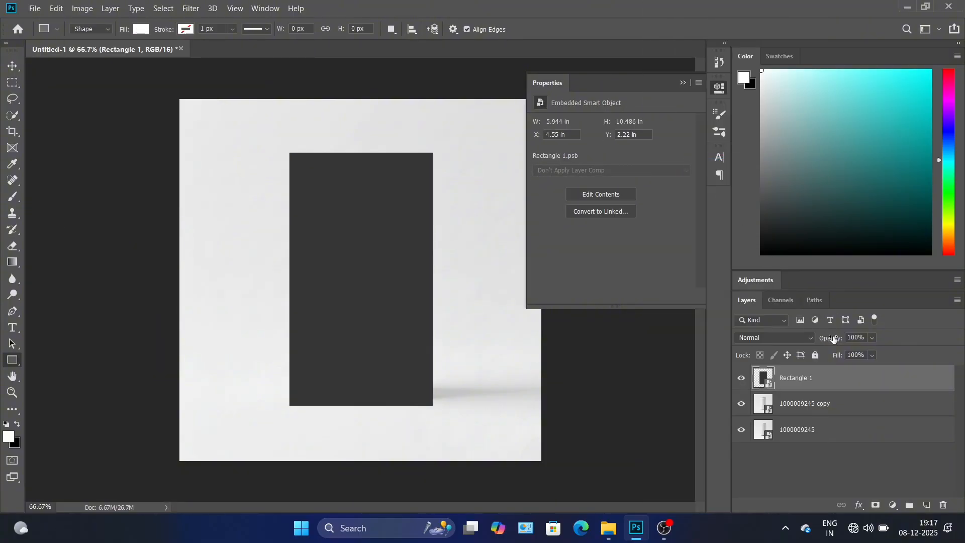
Lower Rectangle 1 to 23% opacity and warp it with the Arch style at a bend of -29.2% to follow the can's curvature.
{"action": "left_click_drag", "start_coordinate": [833, 339], "coordinate": [785, 337]}
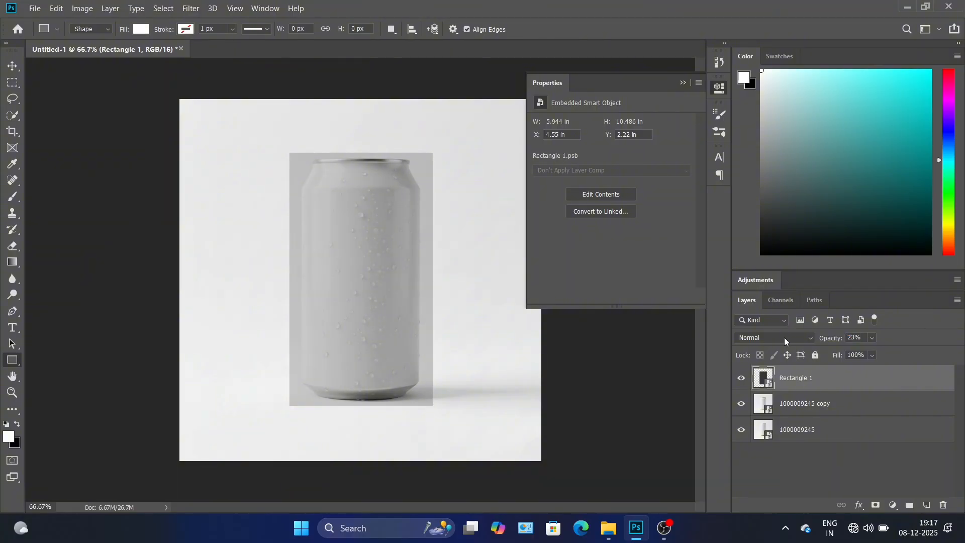
{"action": "key", "text": "ctrl+t"}
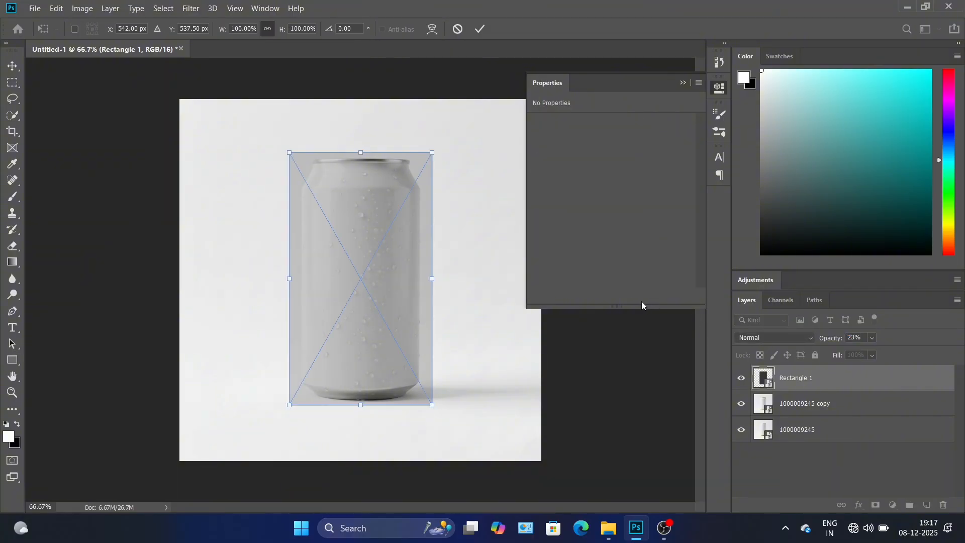
{"action": "right_click", "coordinate": [379, 254]}
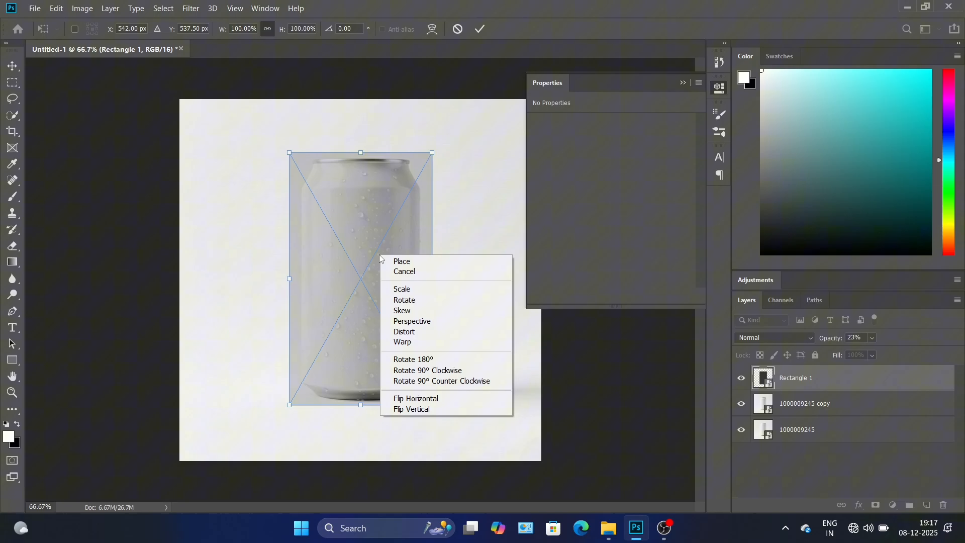
{"action": "left_click", "coordinate": [406, 342]}
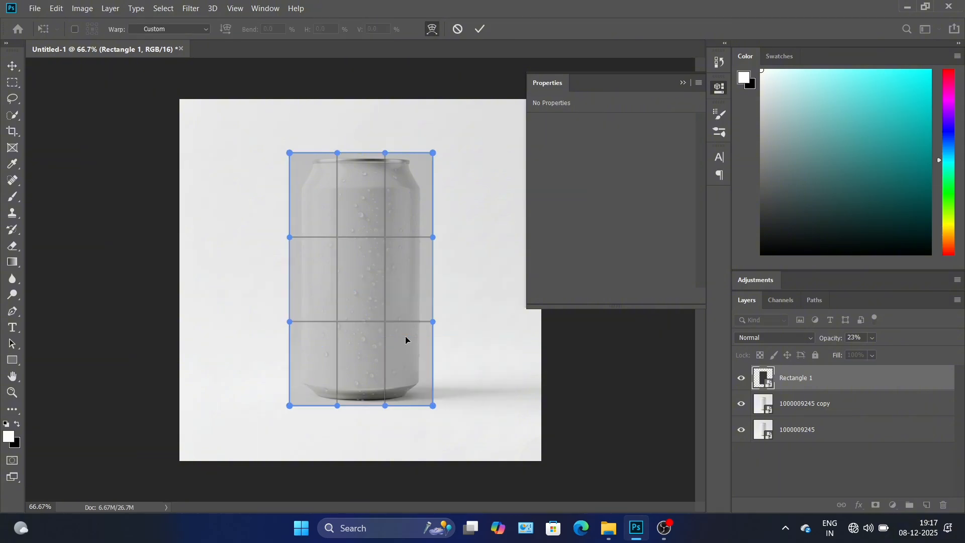
{"action": "left_click", "coordinate": [187, 30]}
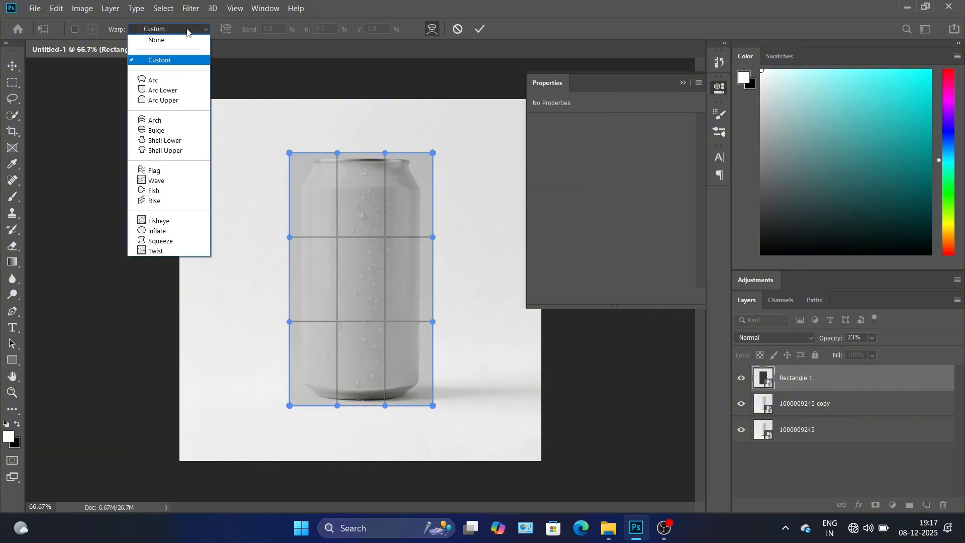
{"action": "left_click", "coordinate": [169, 120]}
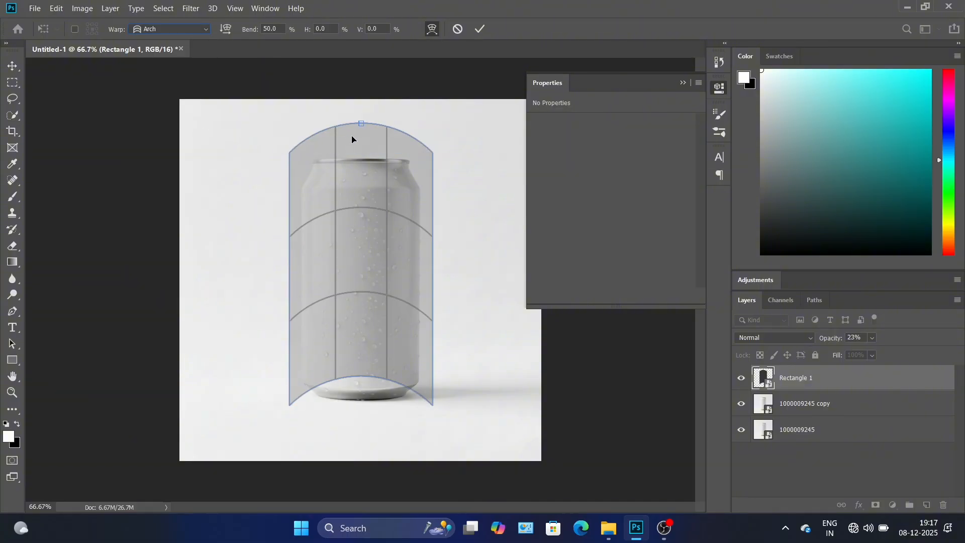
{"action": "left_click_drag", "start_coordinate": [361, 123], "coordinate": [357, 158]}
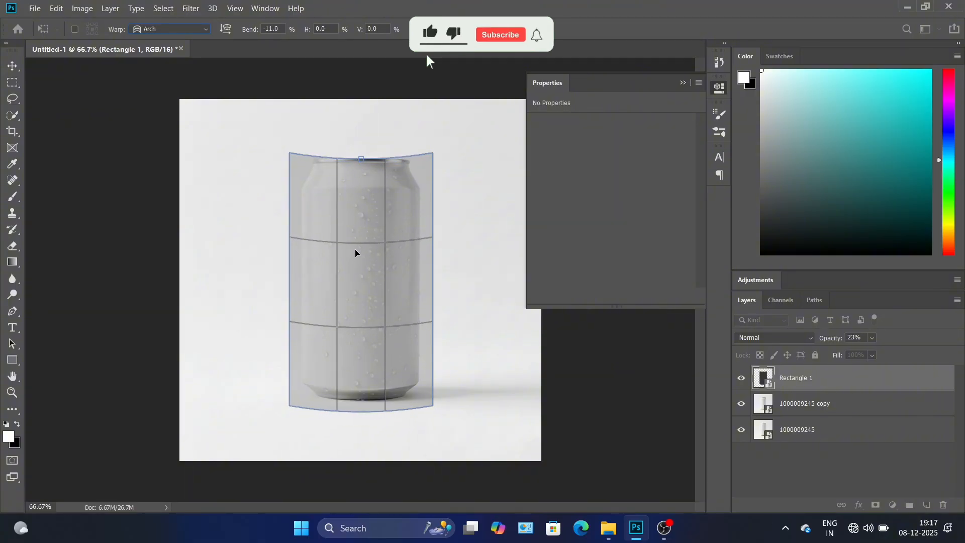
{"action": "left_click_drag", "start_coordinate": [355, 249], "coordinate": [358, 238]}
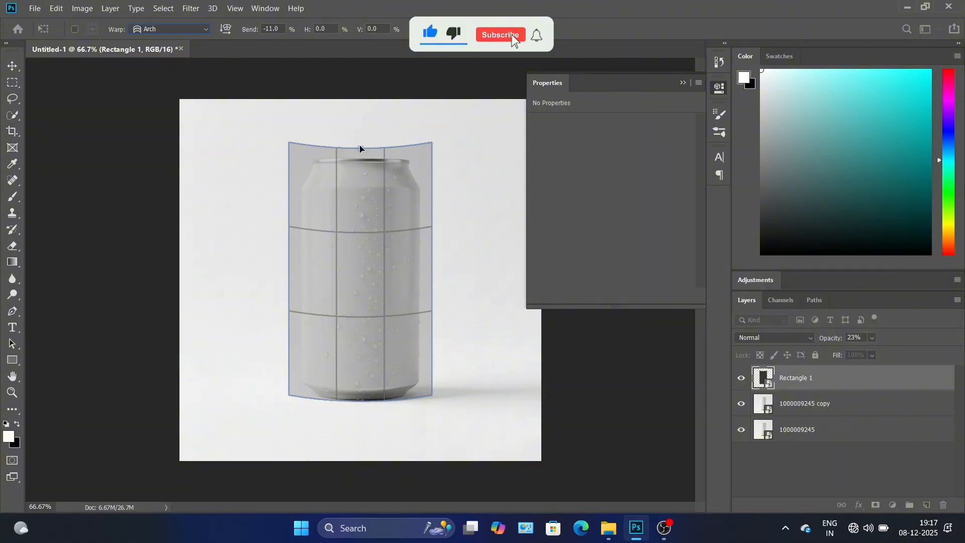
{"action": "left_click_drag", "start_coordinate": [362, 148], "coordinate": [362, 156]}
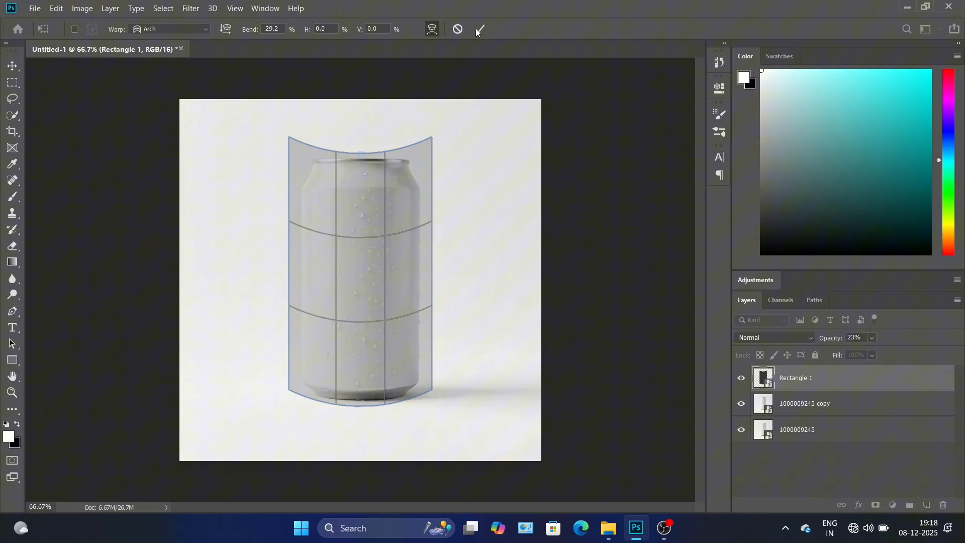
{"action": "left_click", "coordinate": [479, 29]}
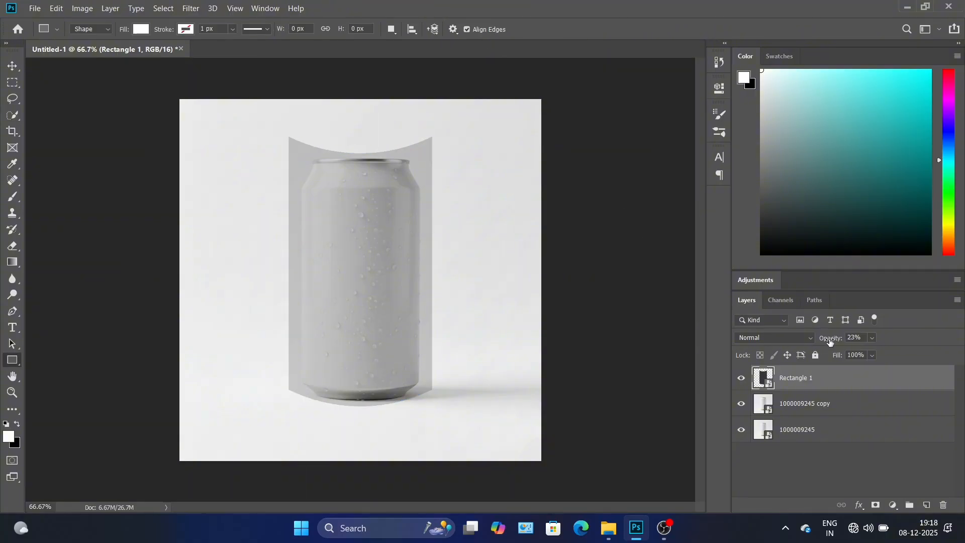
{"action": "left_click_drag", "start_coordinate": [830, 342], "coordinate": [880, 345]}
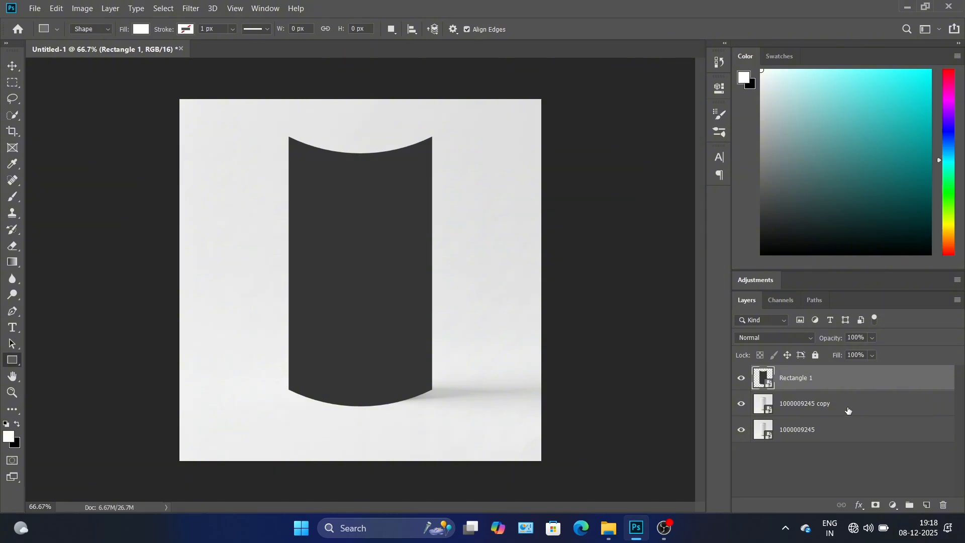
{"action": "left_click_drag", "start_coordinate": [848, 411], "coordinate": [845, 370]}
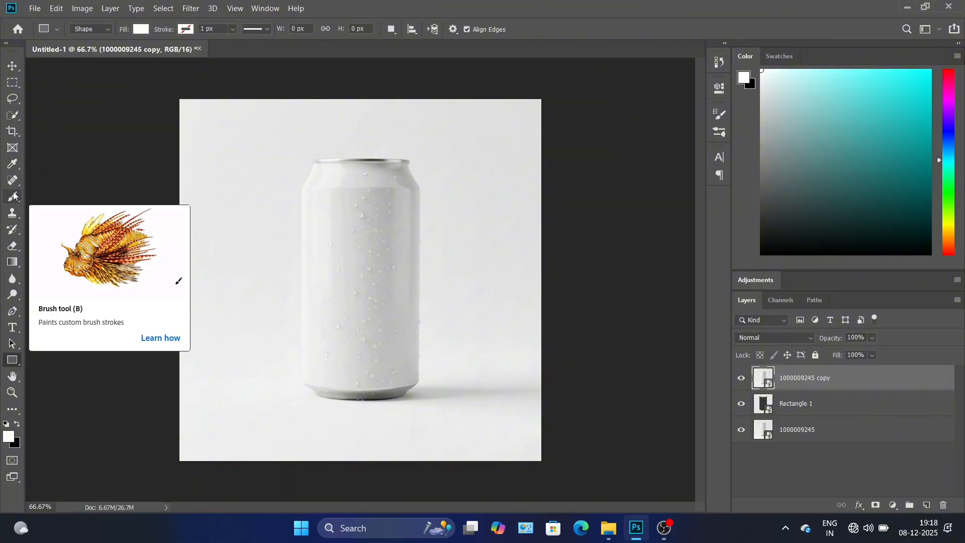
{"action": "left_click", "coordinate": [9, 119]}
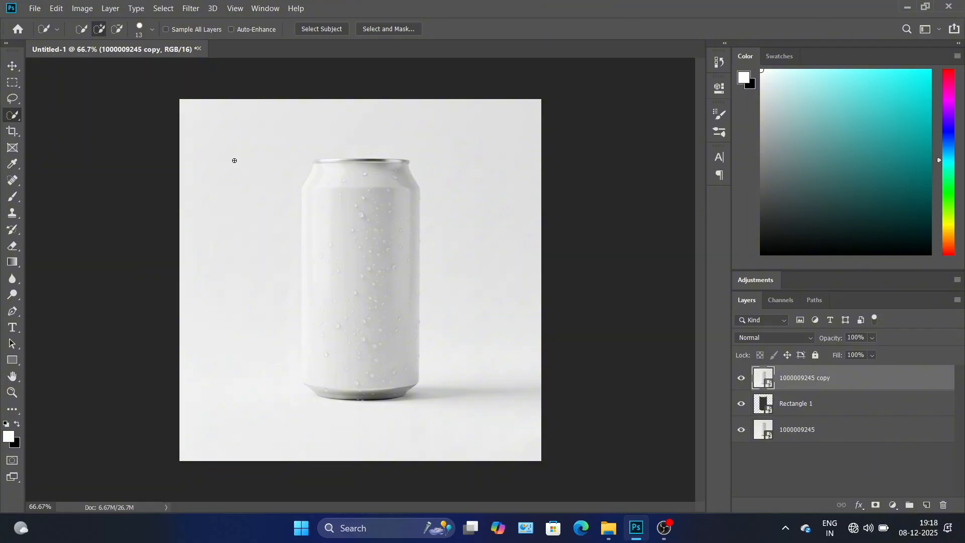
{"action": "scroll", "coordinate": [331, 265], "scroll_direction": "up", "scroll_amount": 4}
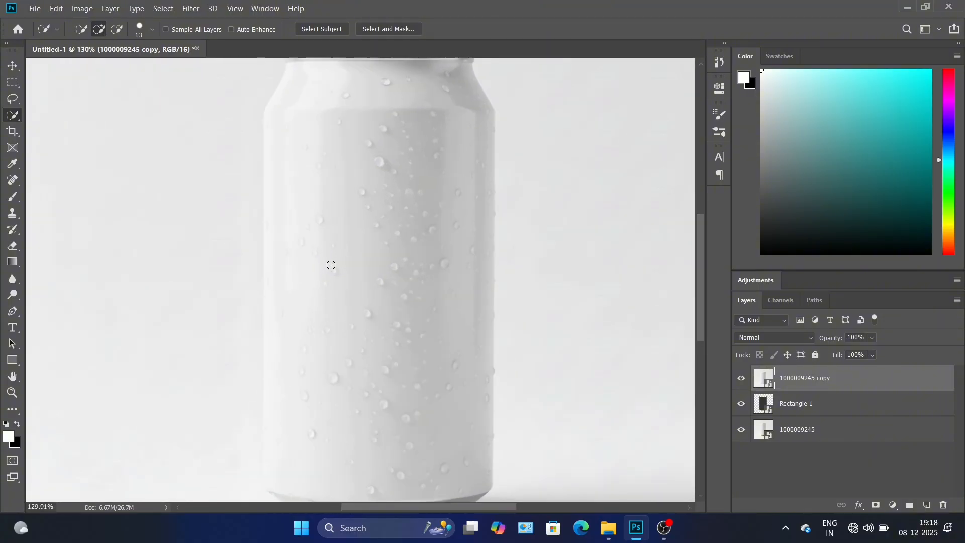
{"action": "scroll", "coordinate": [330, 265], "scroll_direction": "up", "scroll_amount": 2}
{"action": "mouse_move", "coordinate": [306, 161]}
{"action": "left_mouse_down"}
{"action": "mouse_move", "coordinate": [313, 226]}
{"action": "mouse_move", "coordinate": [354, 232]}
{"action": "mouse_move", "coordinate": [400, 186]}
{"action": "mouse_move", "coordinate": [428, 183]}
{"action": "mouse_move", "coordinate": [455, 203]}
{"action": "mouse_move", "coordinate": [423, 412]}
{"action": "left_mouse_up"}
{"action": "scroll", "coordinate": [406, 303], "scroll_direction": "down", "scroll_amount": 4}
{"action": "left_click_drag", "start_coordinate": [405, 302], "coordinate": [422, 351]}
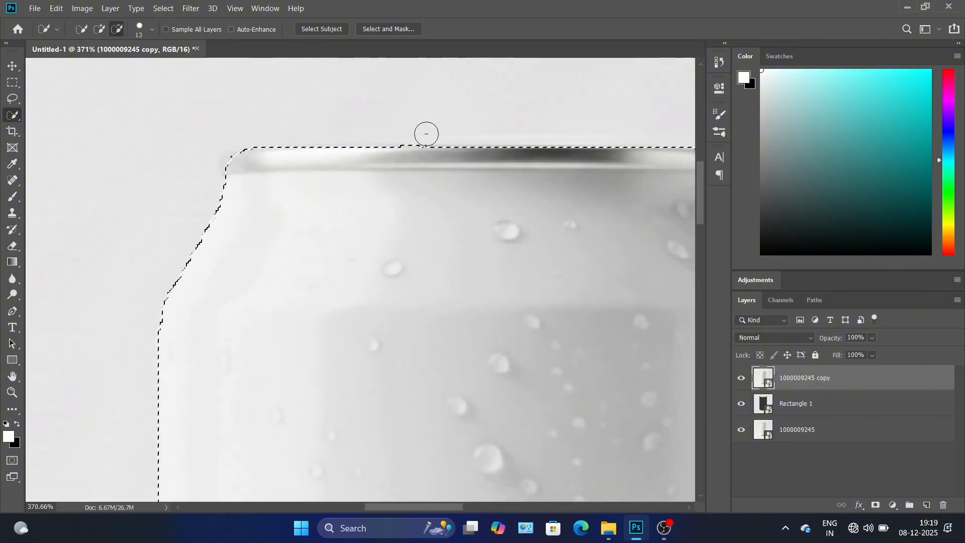
{"action": "scroll", "coordinate": [456, 196], "scroll_direction": "down", "scroll_amount": 4}
{"action": "scroll", "coordinate": [459, 204], "scroll_direction": "down", "scroll_amount": 3}
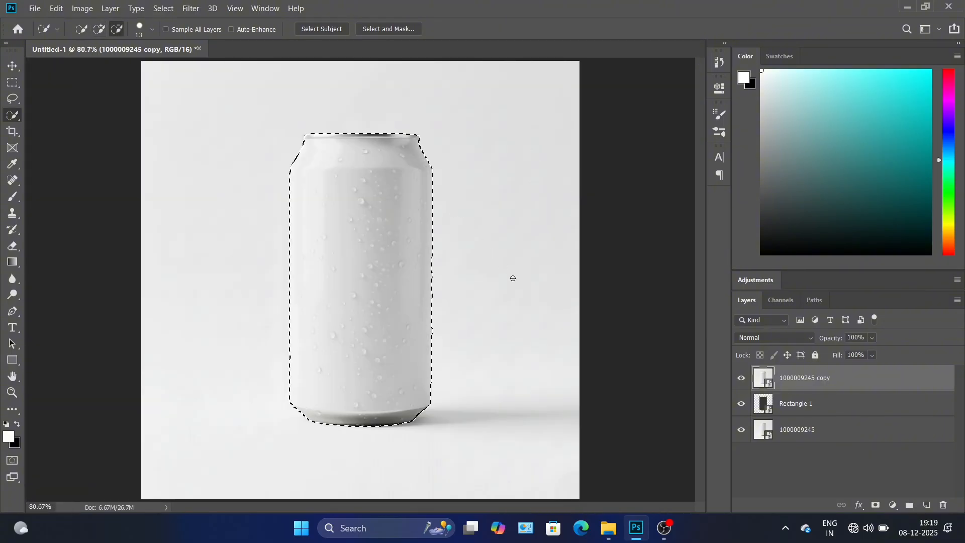
{"action": "left_click", "coordinate": [876, 506]}
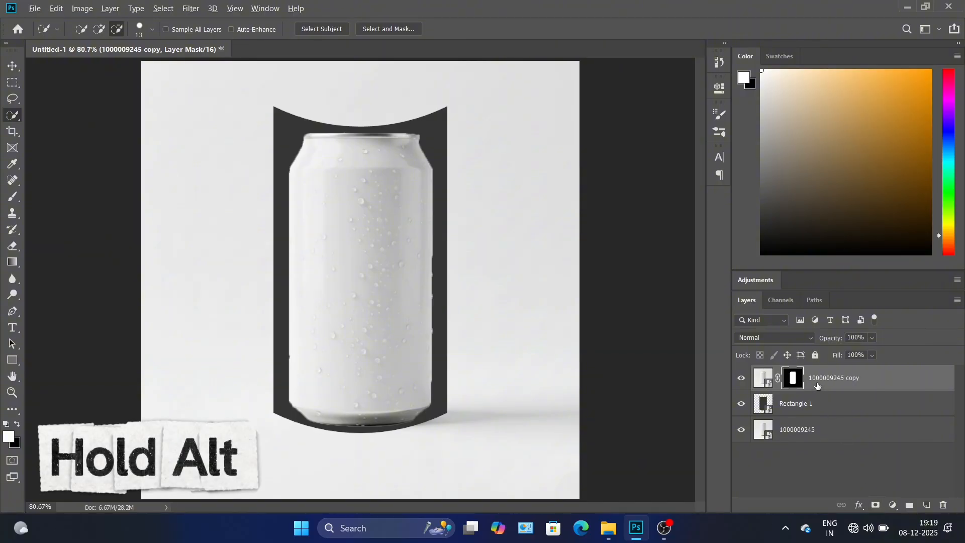
{"action": "left_click", "coordinate": [808, 388], "text": "alt"}
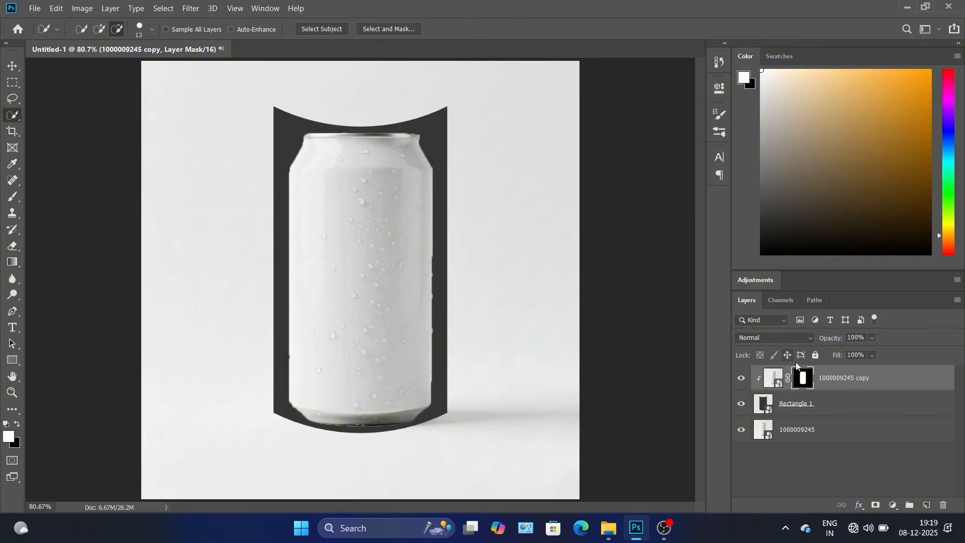
{"action": "left_click", "coordinate": [822, 408]}
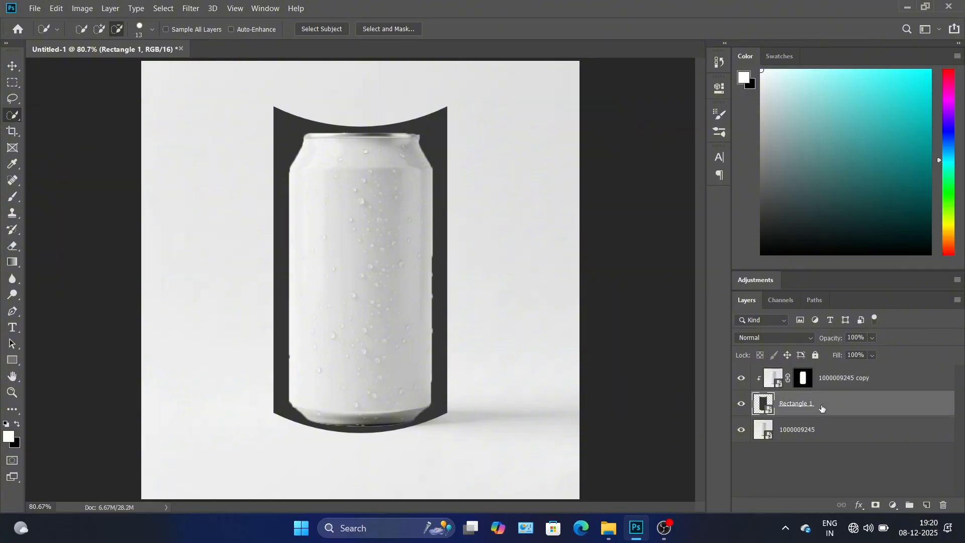
{"action": "double_click", "coordinate": [760, 405]}
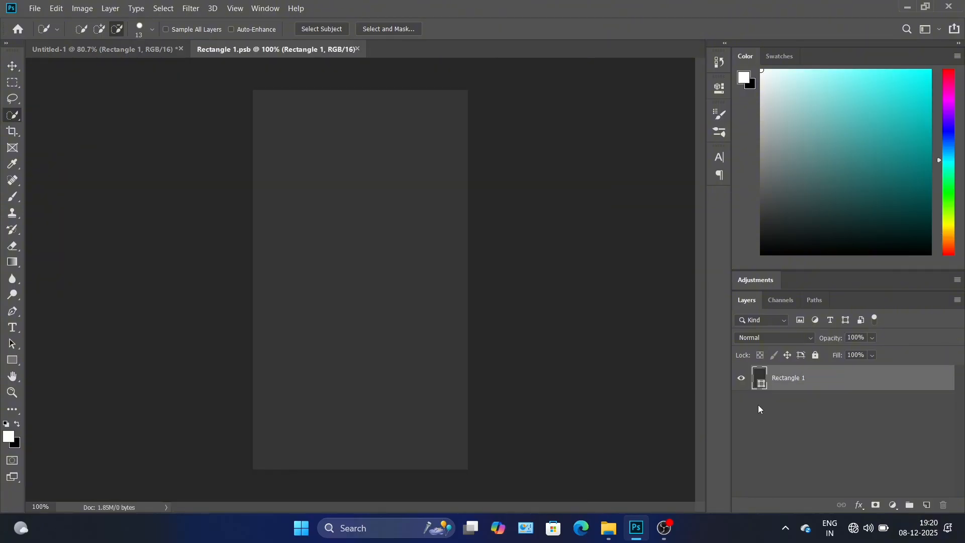
{"action": "left_click", "coordinate": [609, 528]}
{"action": "left_click", "coordinate": [432, 143]}
{"action": "left_click_drag", "start_coordinate": [432, 143], "coordinate": [368, 306]}
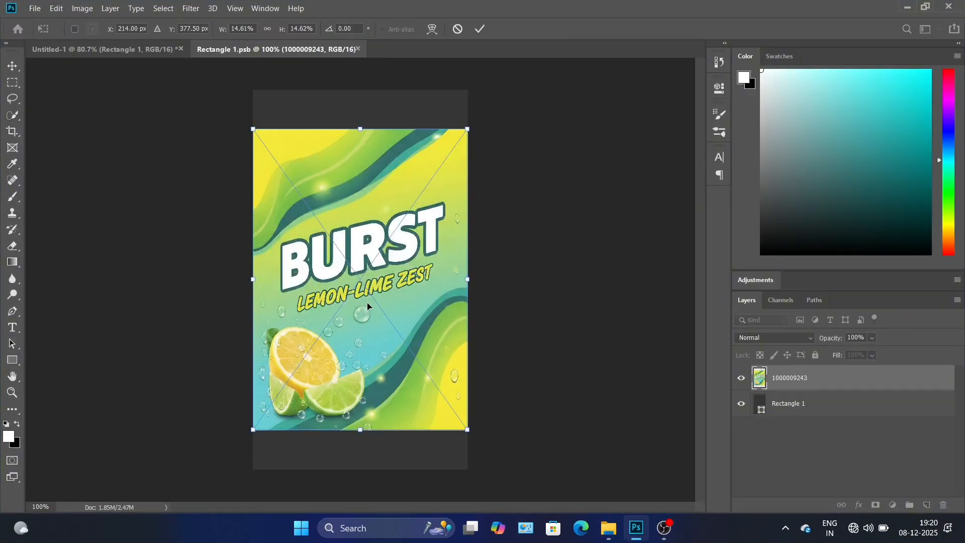
Stretch the BURST artwork to fill the full height and width of the canvas using Distort.
{"action": "left_click_drag", "start_coordinate": [359, 127], "coordinate": [359, 90]}
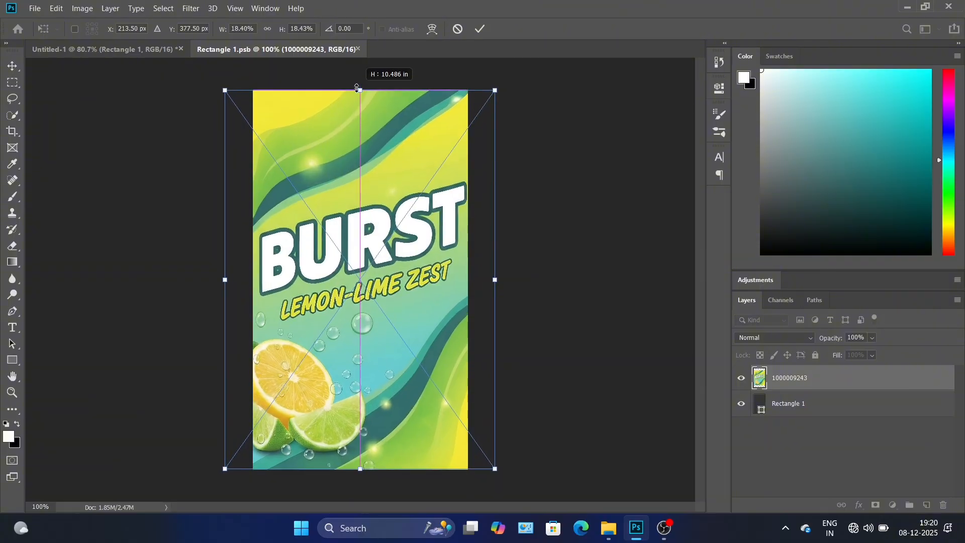
{"action": "right_click", "coordinate": [352, 225]}
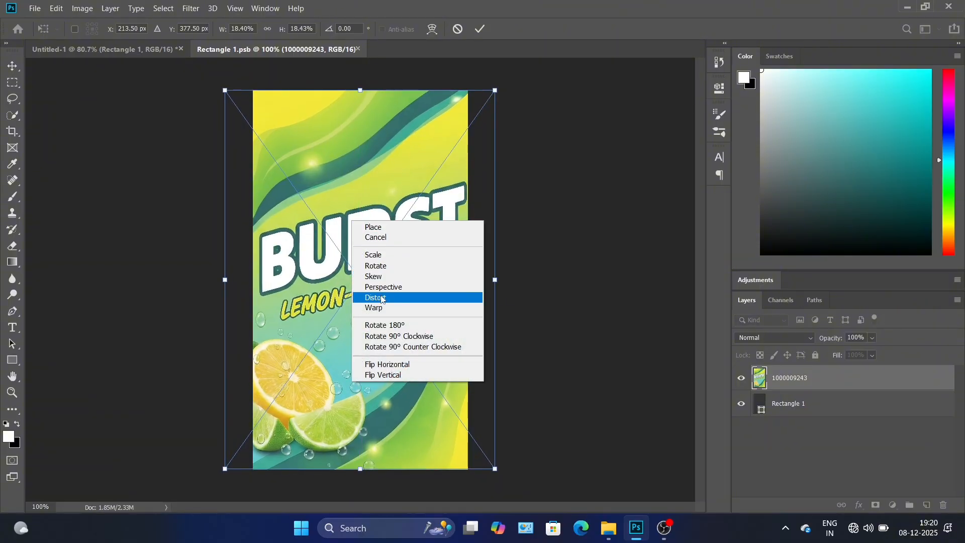
{"action": "left_click", "coordinate": [383, 298]}
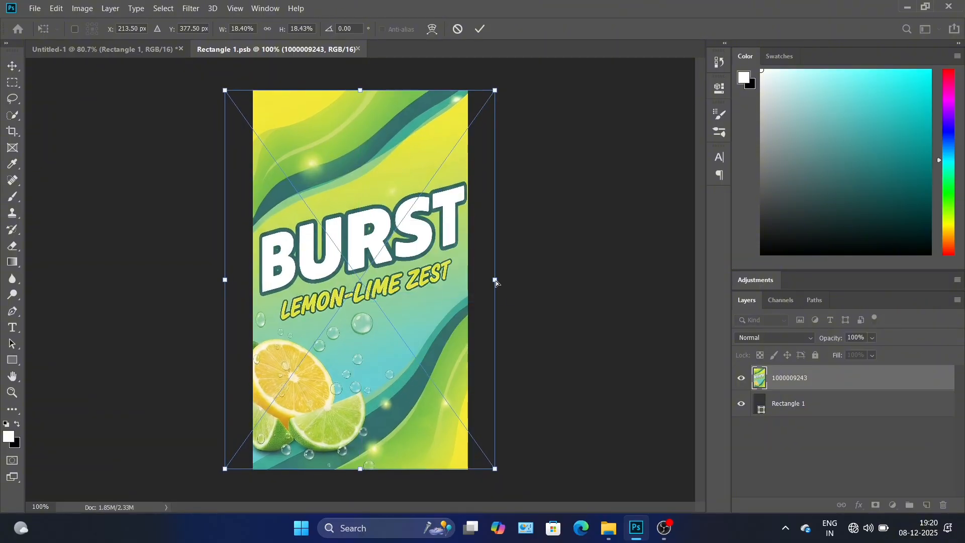
{"action": "left_click_drag", "start_coordinate": [497, 283], "coordinate": [467, 282]}
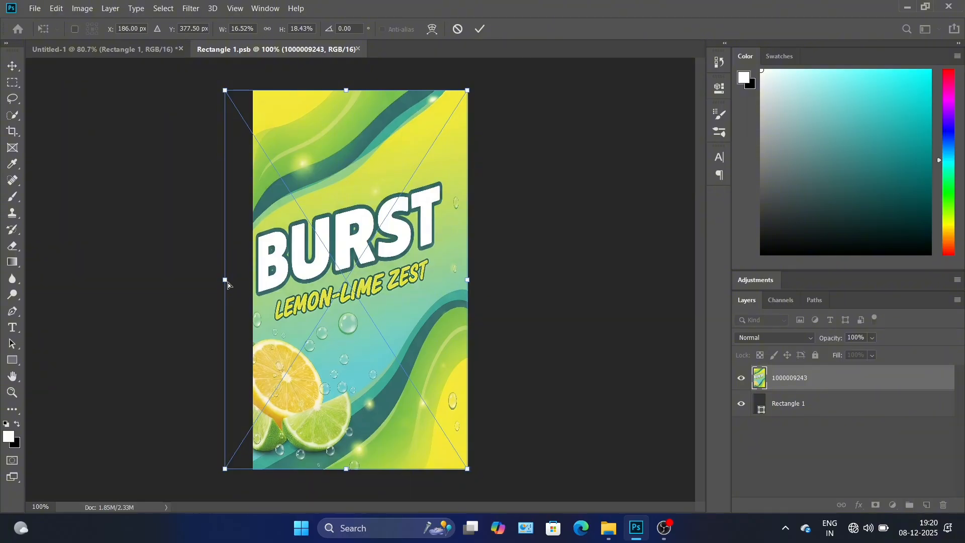
{"action": "left_click_drag", "start_coordinate": [227, 285], "coordinate": [253, 285]}
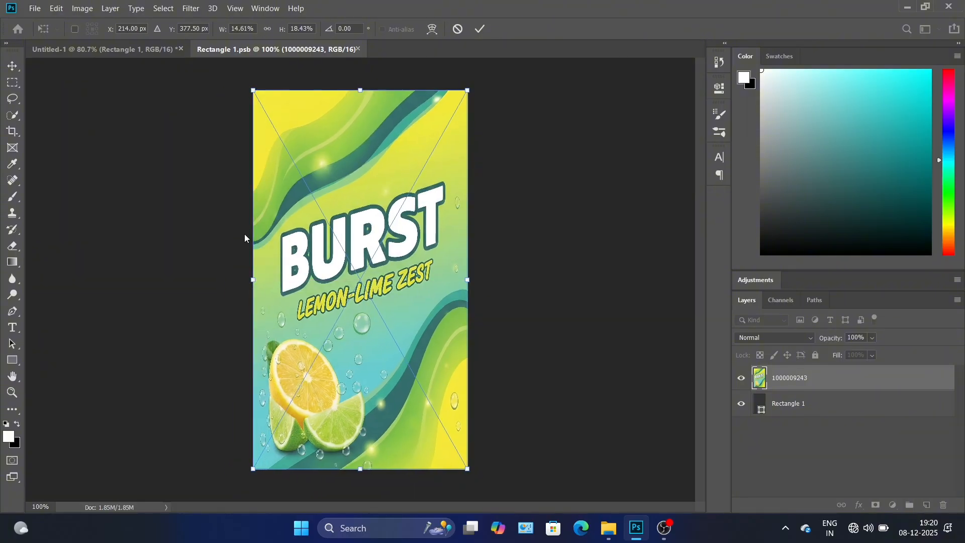
Save the Rectangle 1.psb contents with the artwork placed, and close the document.
{"action": "left_click", "coordinate": [34, 9]}
{"action": "left_click", "coordinate": [63, 130]}
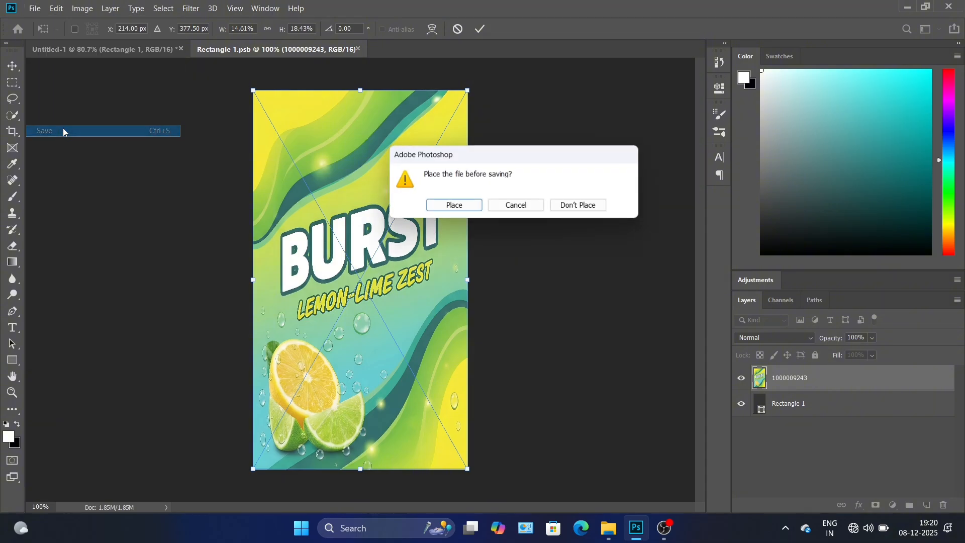
{"action": "left_click", "coordinate": [453, 206]}
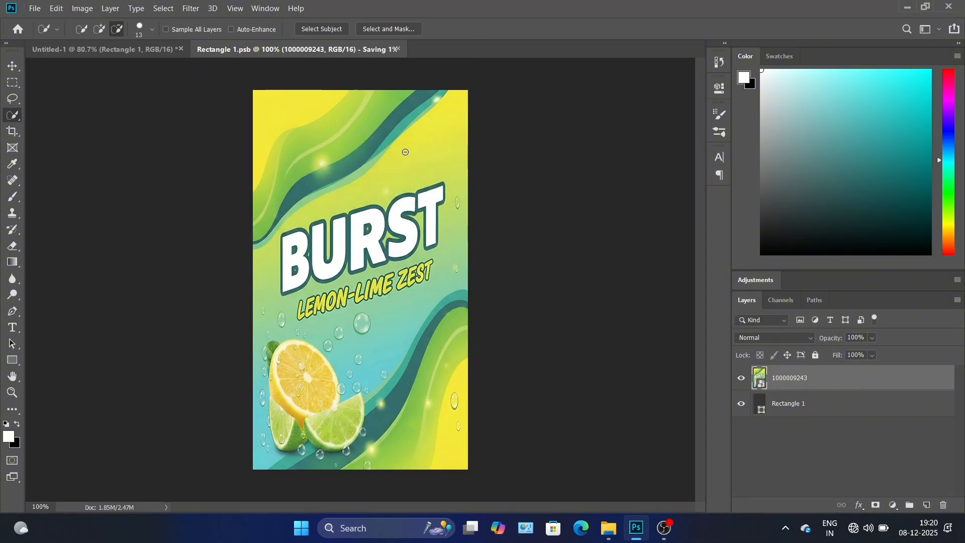
{"action": "left_click", "coordinate": [358, 48]}
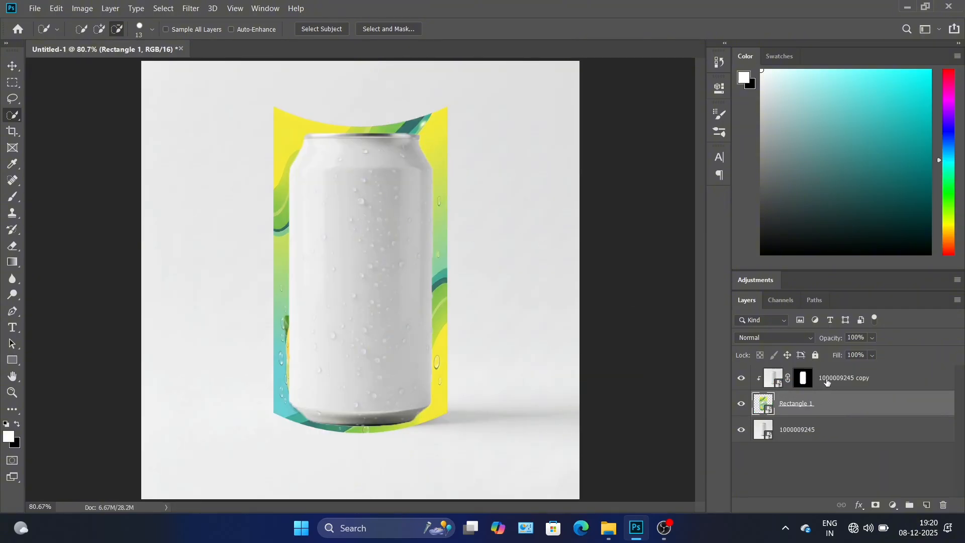
{"action": "left_click_drag", "start_coordinate": [760, 383], "coordinate": [828, 414]}
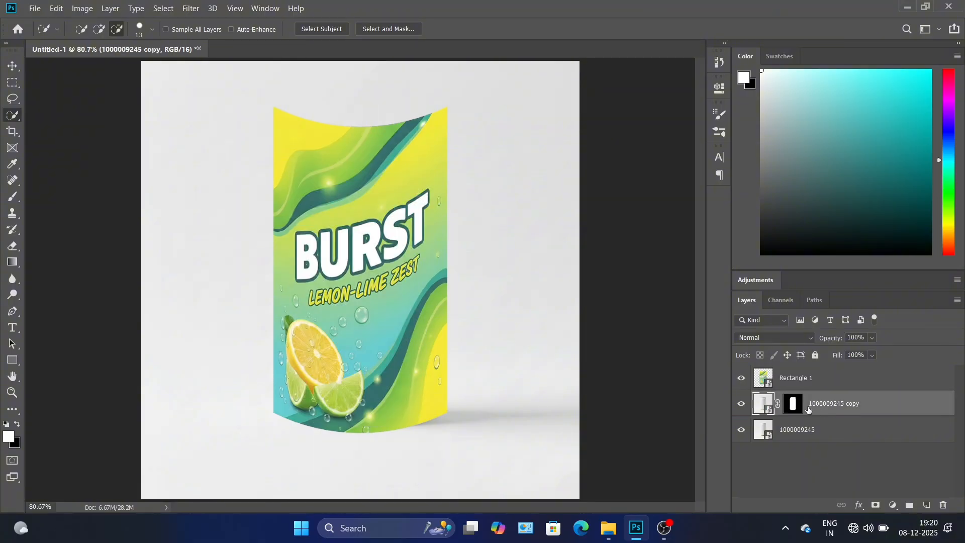
{"action": "left_click", "coordinate": [794, 384]}
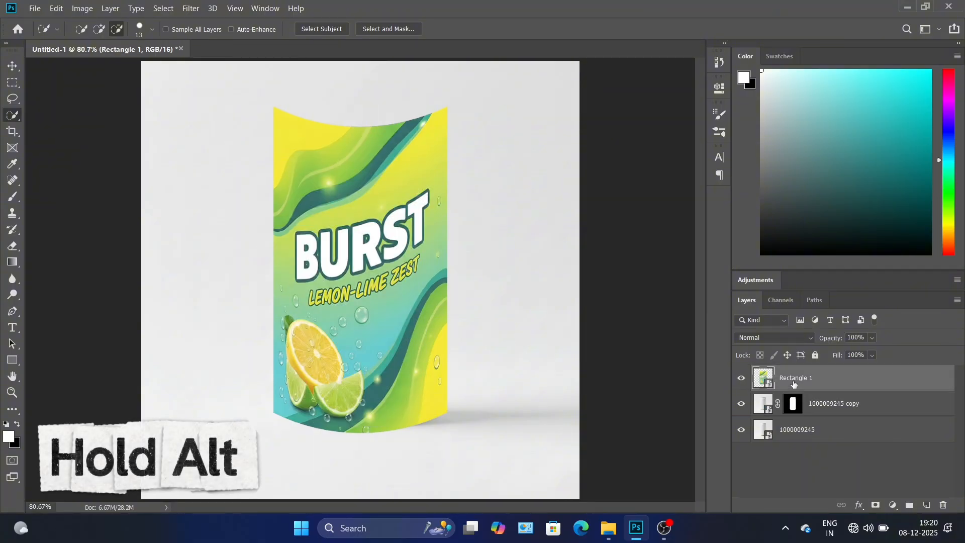
{"action": "left_click", "coordinate": [790, 387], "text": "alt"}
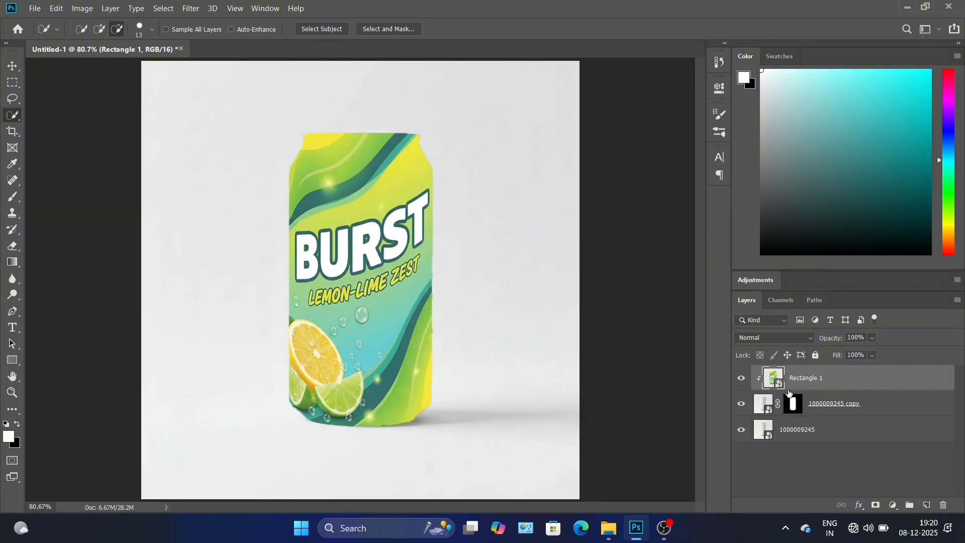
{"action": "left_click", "coordinate": [880, 408]}
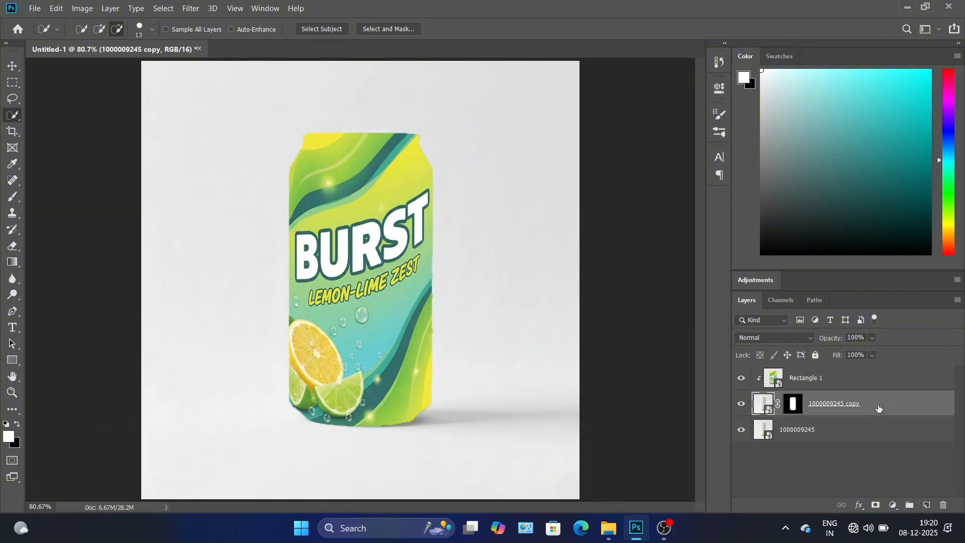
{"action": "left_click", "coordinate": [785, 339]}
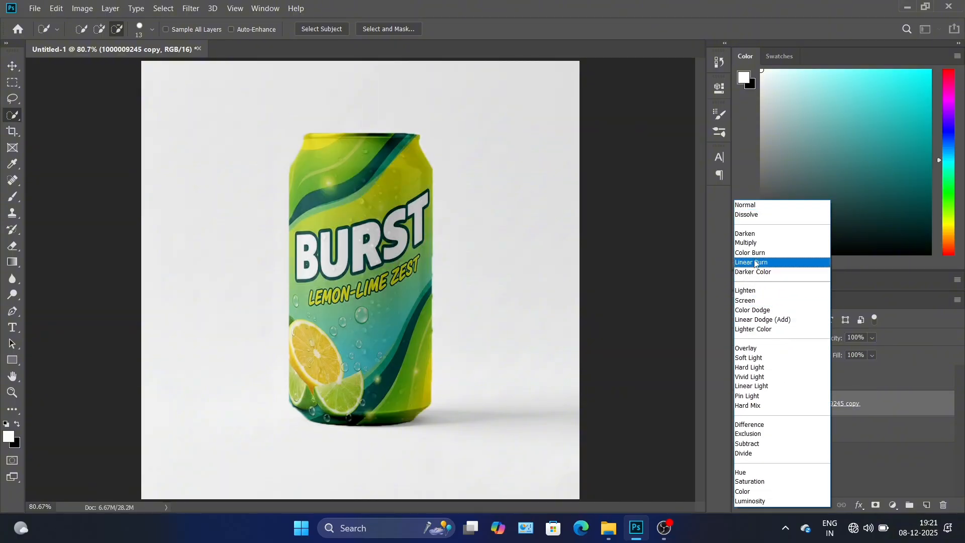
{"action": "left_click", "coordinate": [754, 244]}
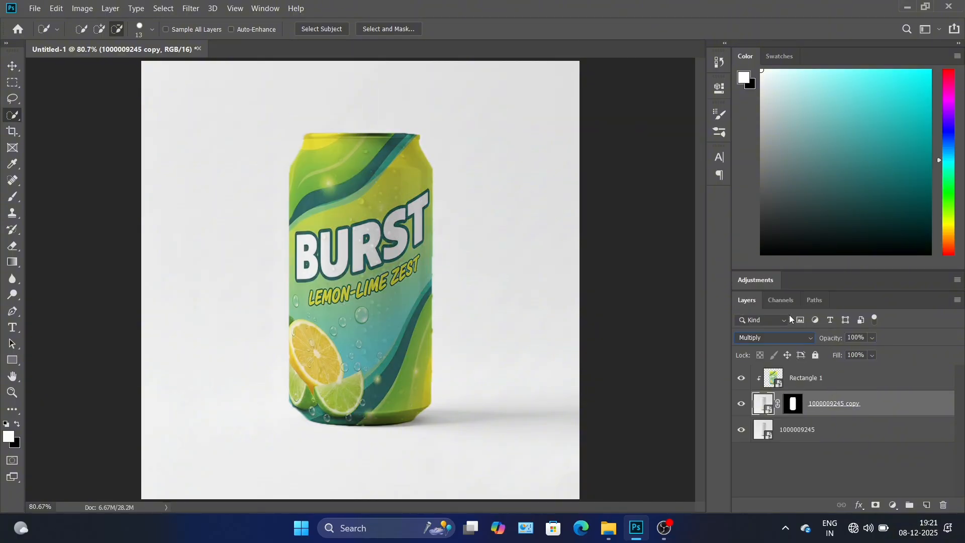
{"action": "left_click", "coordinate": [850, 430]}
{"action": "key", "text": "ctrl+j"}
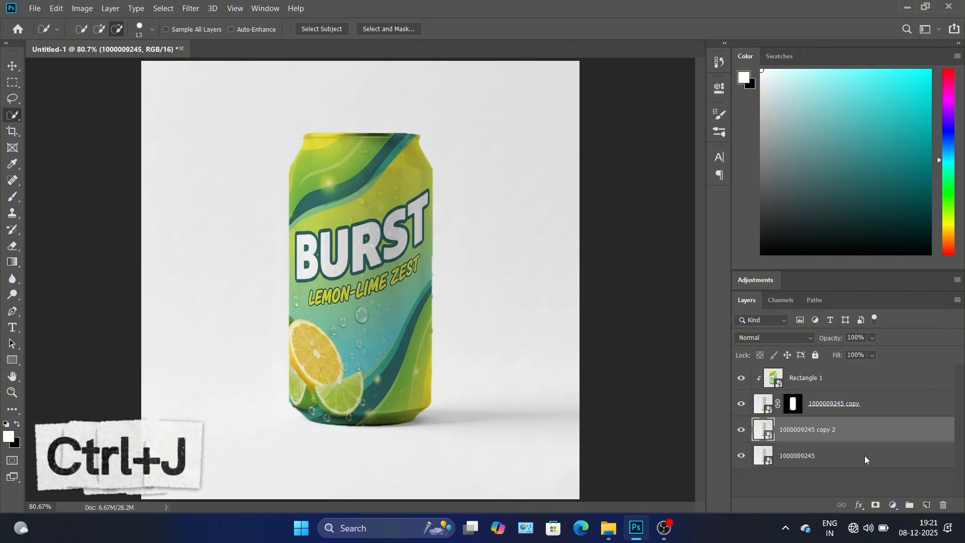
{"action": "left_click", "coordinate": [866, 408]}
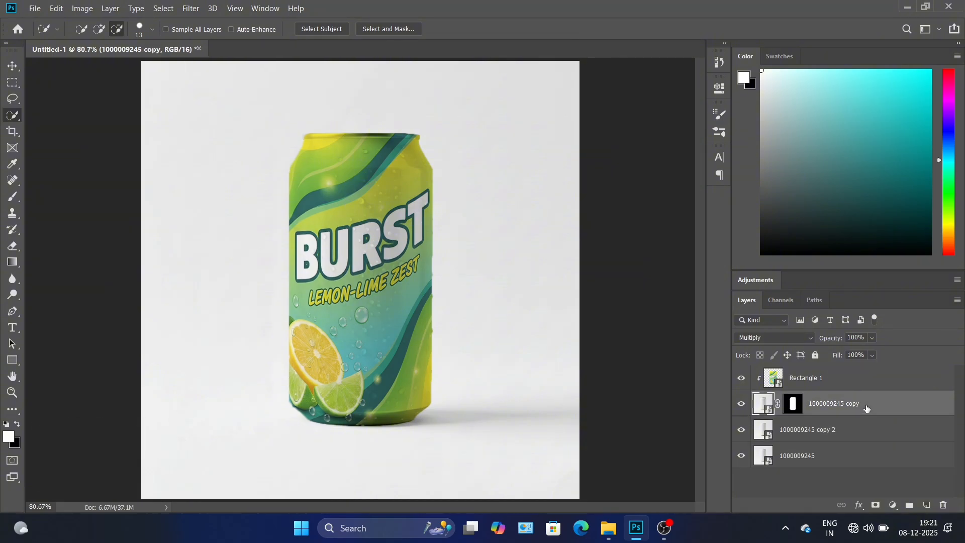
{"action": "key", "text": "ctrl+j"}
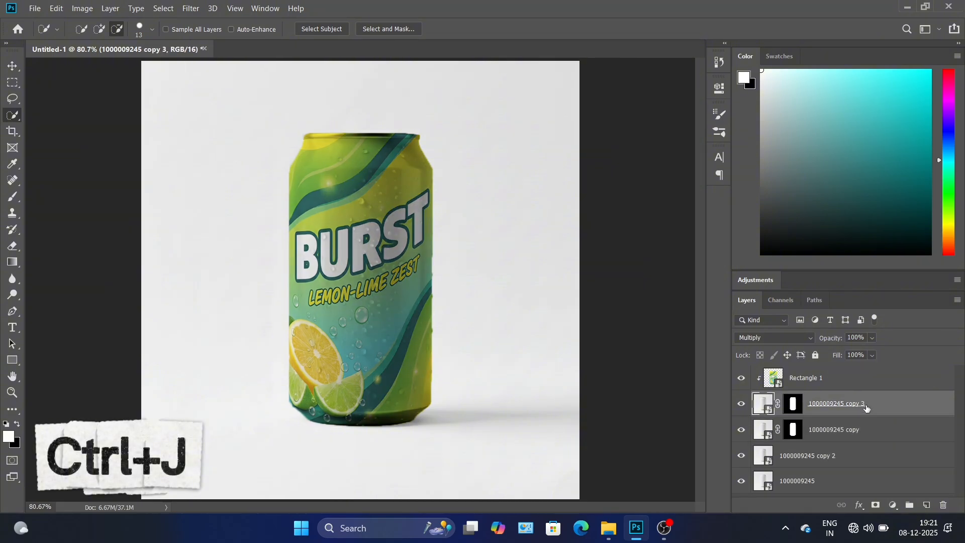
{"action": "left_click_drag", "start_coordinate": [872, 409], "coordinate": [868, 375]}
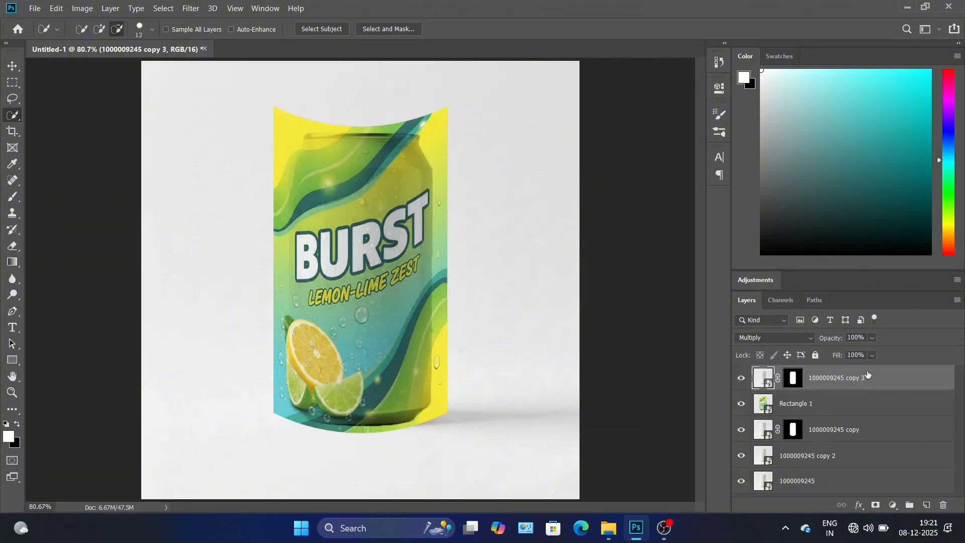
{"action": "left_click", "coordinate": [863, 409]}
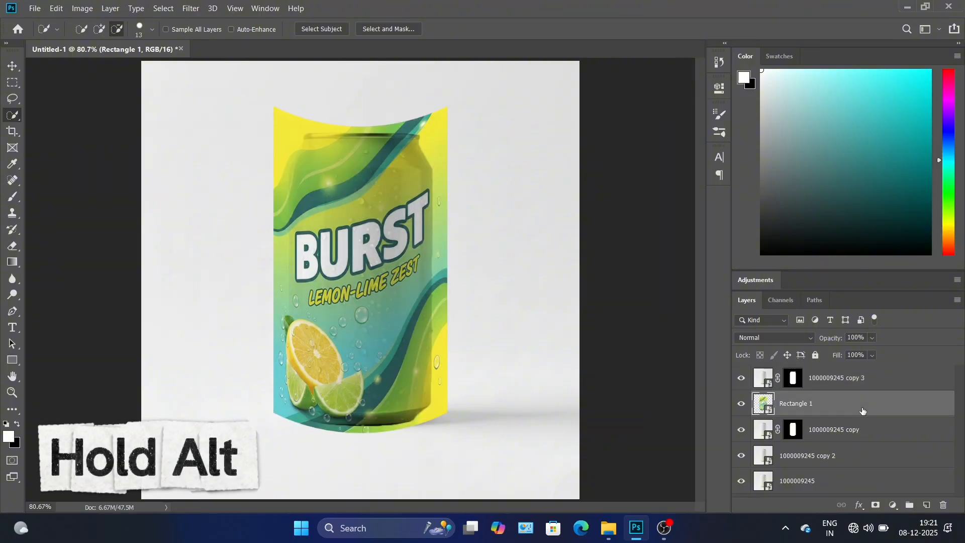
{"action": "left_click", "coordinate": [863, 416], "text": "alt"}
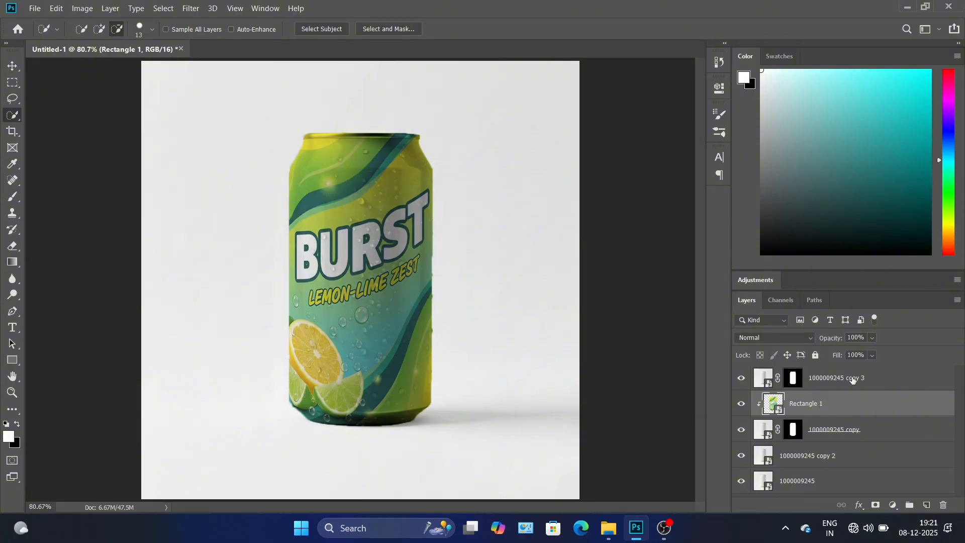
{"action": "left_click", "coordinate": [807, 341]}
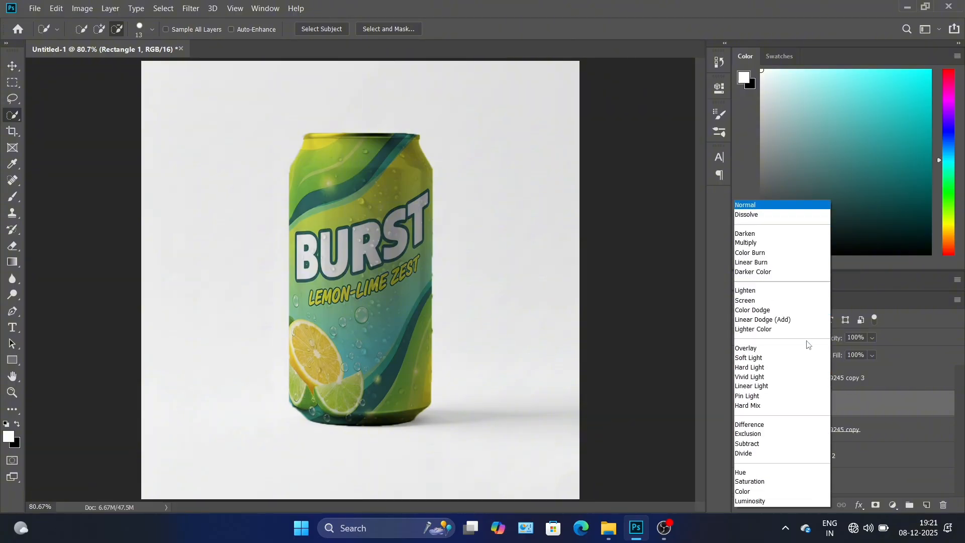
{"action": "left_click", "coordinate": [749, 244]}
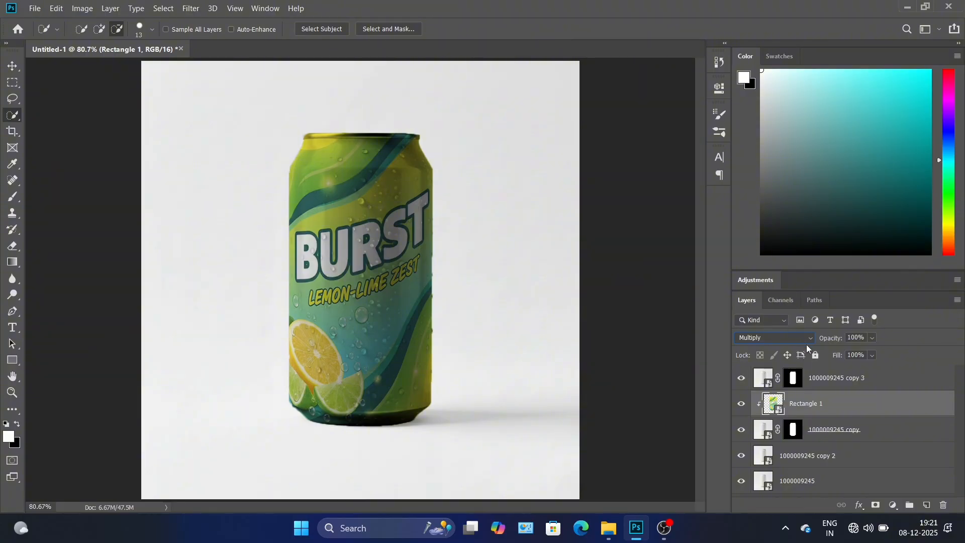
{"action": "left_click", "coordinate": [845, 379]}
{"action": "key", "text": "ctrl+z"}
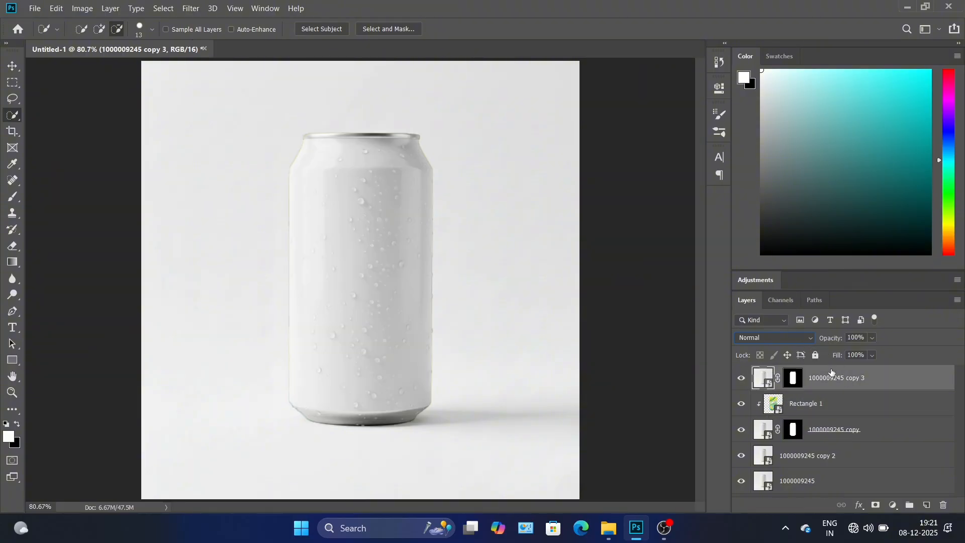
{"action": "key", "text": "ctrl+l"}
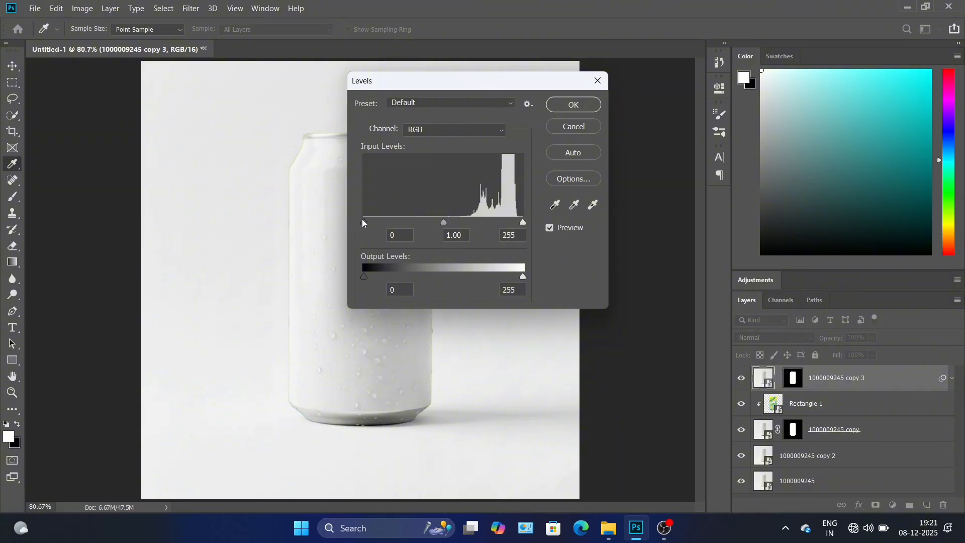
{"action": "left_click_drag", "start_coordinate": [364, 223], "coordinate": [384, 223]}
{"action": "left_click_drag", "start_coordinate": [440, 79], "coordinate": [546, 94]}
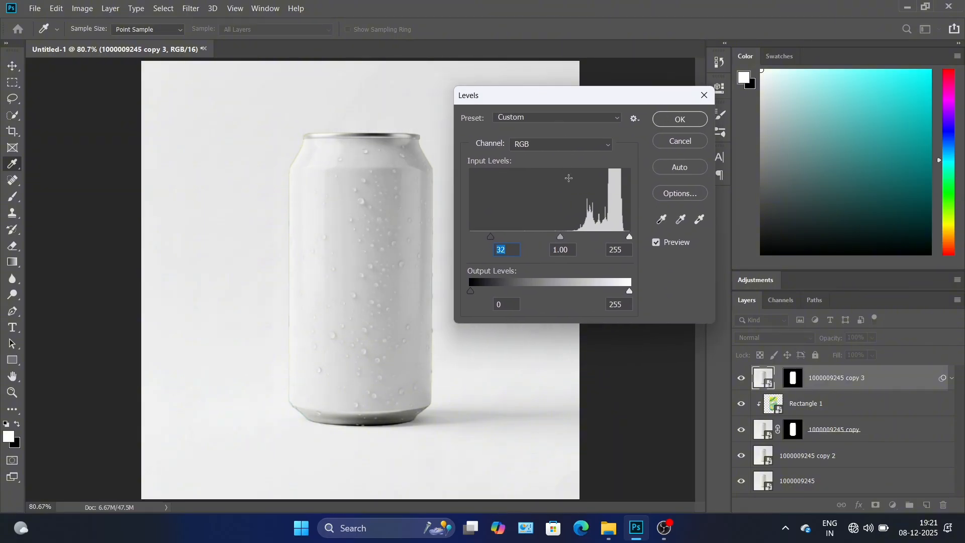
{"action": "mouse_move", "coordinate": [560, 237]}
{"action": "left_mouse_down"}
{"action": "mouse_move", "coordinate": [630, 238]}
{"action": "mouse_move", "coordinate": [595, 237]}
{"action": "left_mouse_up"}
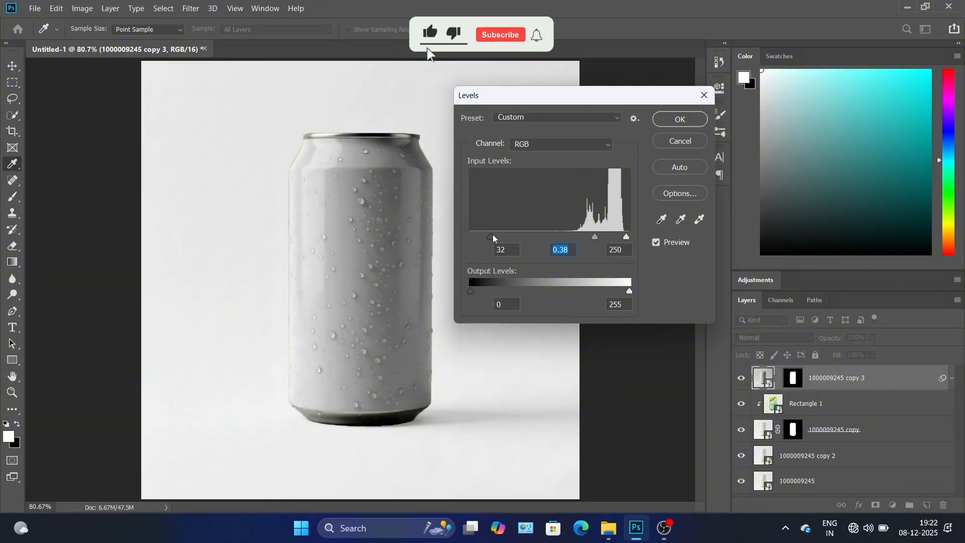
{"action": "left_click_drag", "start_coordinate": [493, 235], "coordinate": [528, 243]}
{"action": "left_click", "coordinate": [629, 291]}
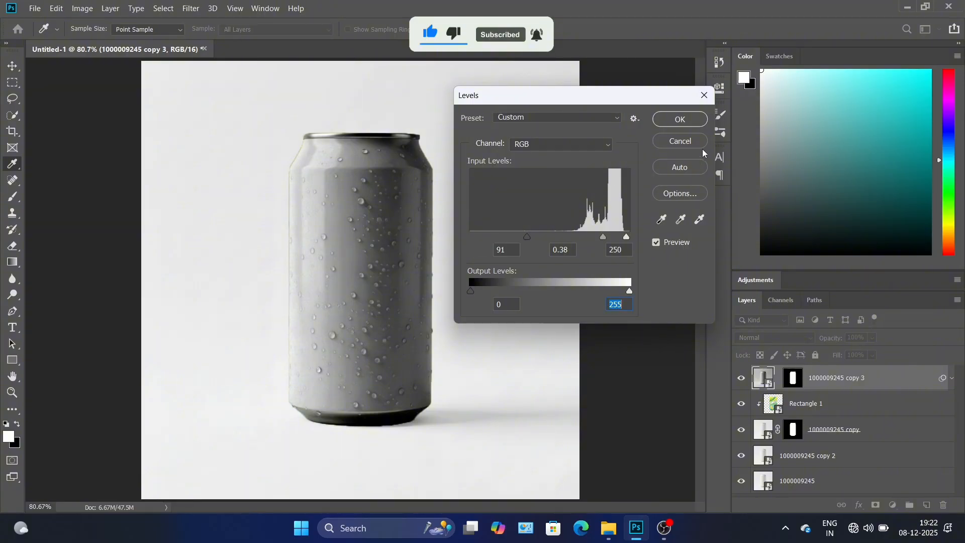
{"action": "left_click", "coordinate": [678, 121]}
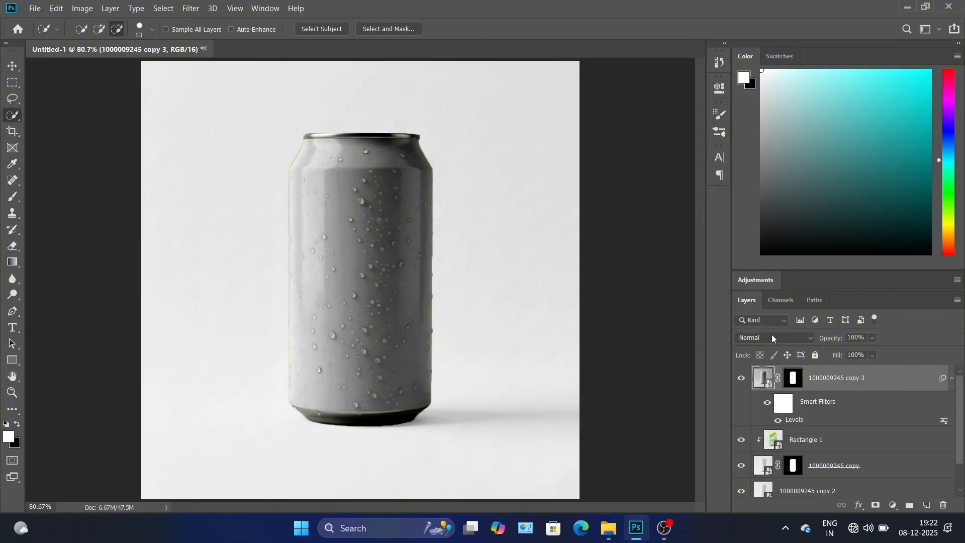
{"action": "left_click", "coordinate": [785, 337]}
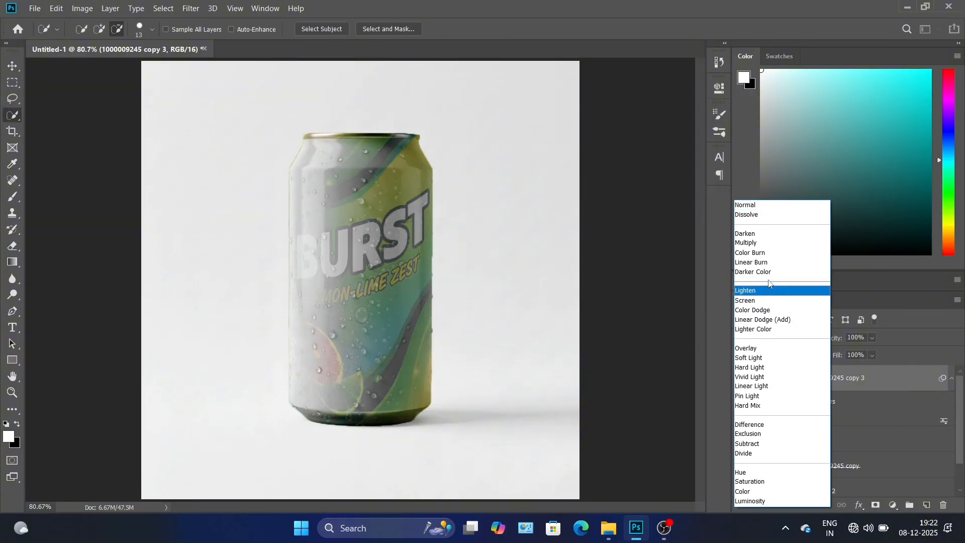
{"action": "left_click", "coordinate": [772, 348]}
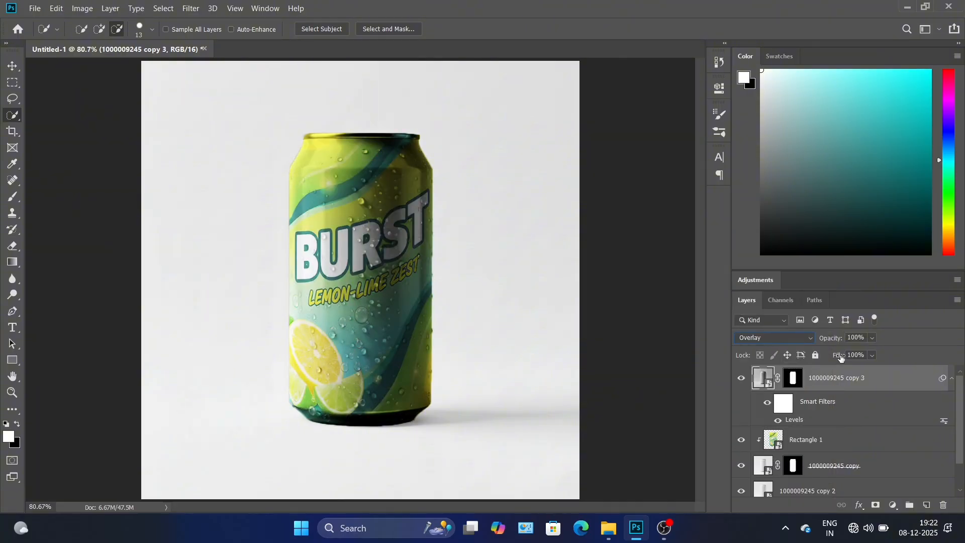
{"action": "left_click_drag", "start_coordinate": [843, 353], "coordinate": [813, 357]}
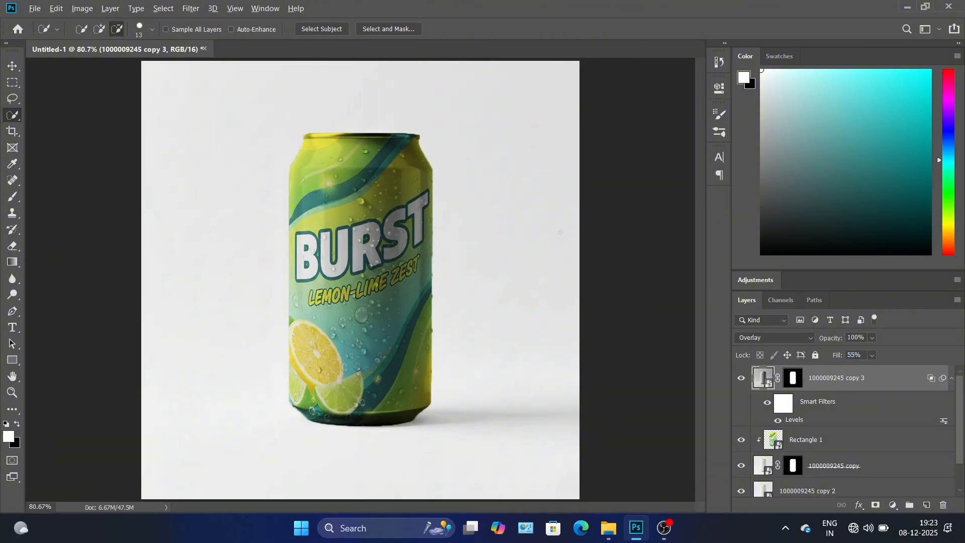
Examine the wrapped label, water droplets and can edges up close and at full view.
{"action": "scroll", "coordinate": [337, 275], "scroll_direction": "down", "scroll_amount": 5}
{"action": "scroll", "coordinate": [337, 274], "scroll_direction": "up", "scroll_amount": 5}
{"action": "scroll", "coordinate": [337, 274], "scroll_direction": "up", "scroll_amount": 3}
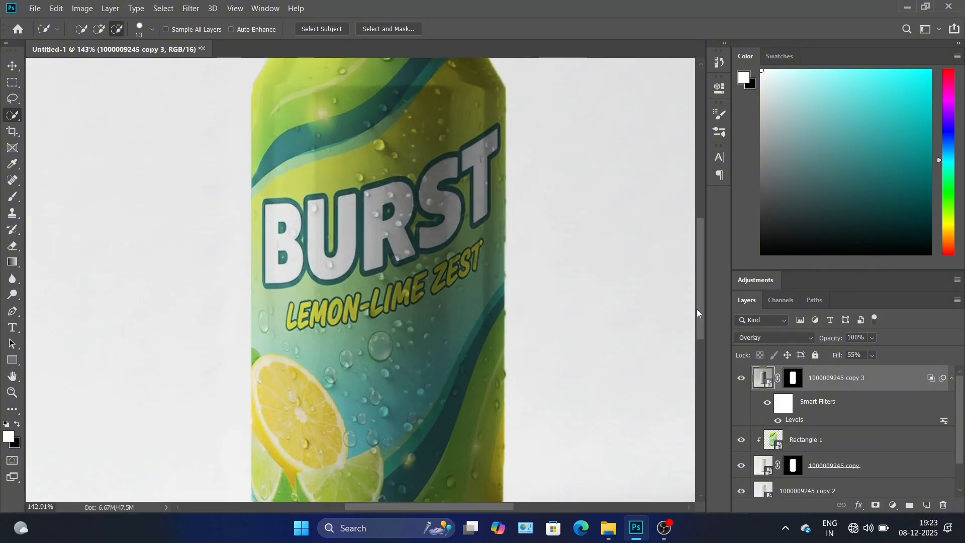
{"action": "left_click_drag", "start_coordinate": [697, 309], "coordinate": [698, 348]}
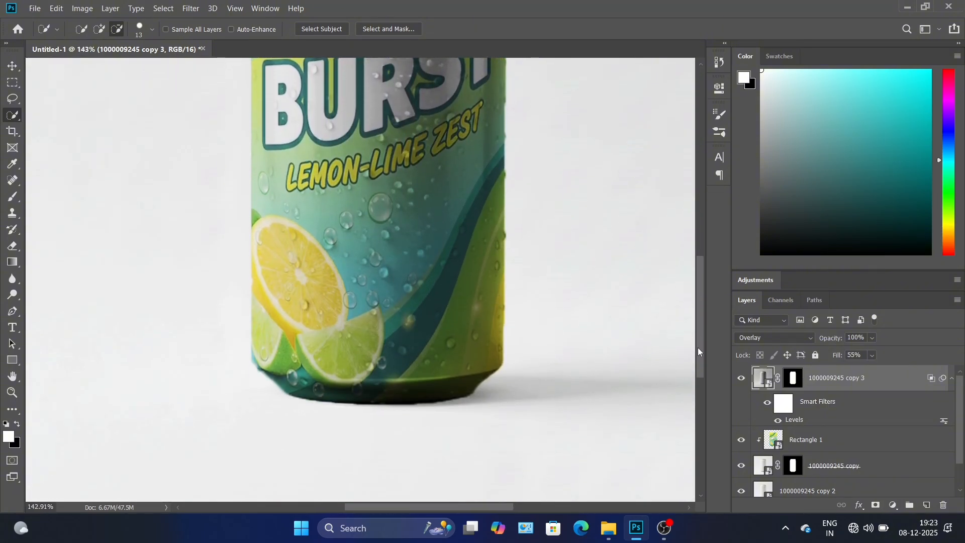
{"action": "key", "text": "ctrl+0"}
{"action": "scroll", "coordinate": [430, 275], "scroll_direction": "down", "scroll_amount": 3}
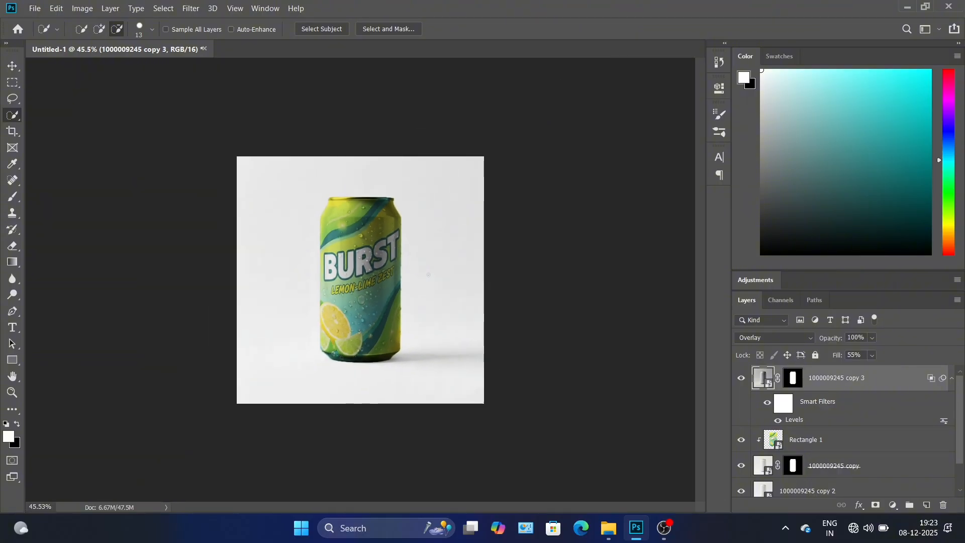
{"action": "scroll", "coordinate": [318, 235], "scroll_direction": "up", "scroll_amount": 8}
{"action": "scroll", "coordinate": [318, 235], "scroll_direction": "down", "scroll_amount": 5}
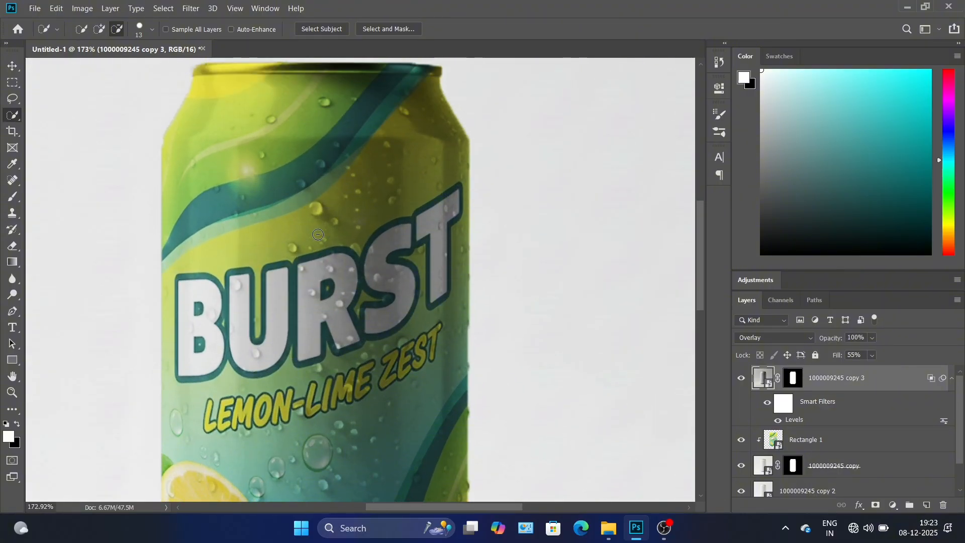